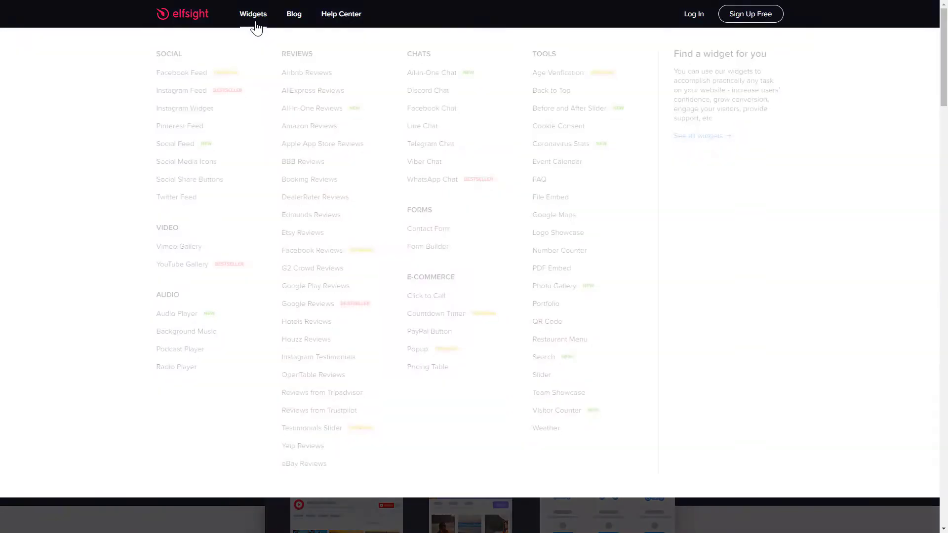
# Create an Airbnb Reviews widget using the Reviews Widget template after previewing the Grid and dark templates.
pyautogui.click(306, 79)
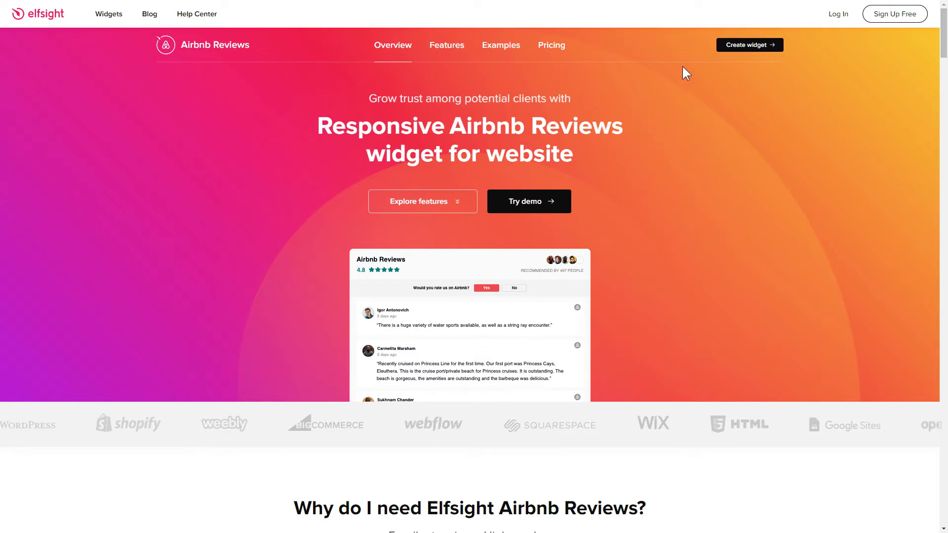
pyautogui.click(749, 48)
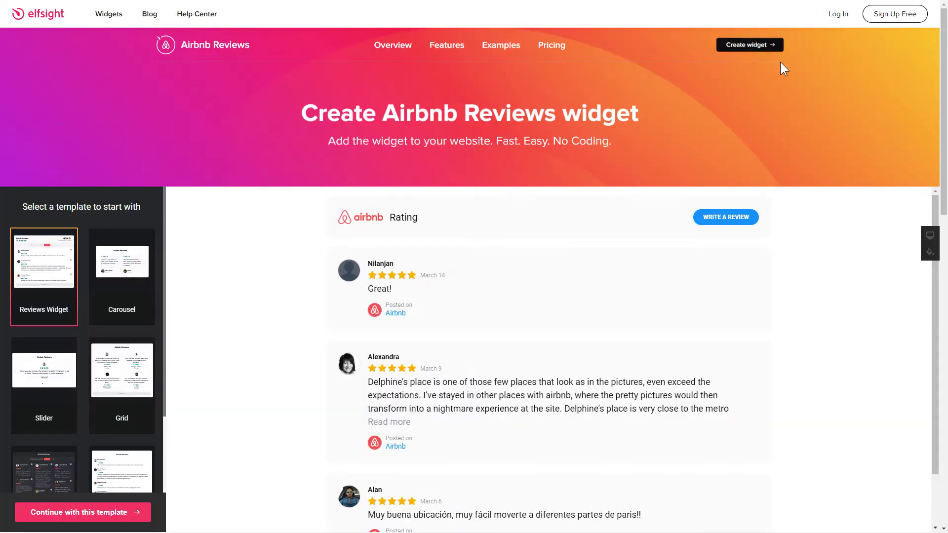
pyautogui.moveTo(941, 127); pyautogui.dragTo(941, 179)
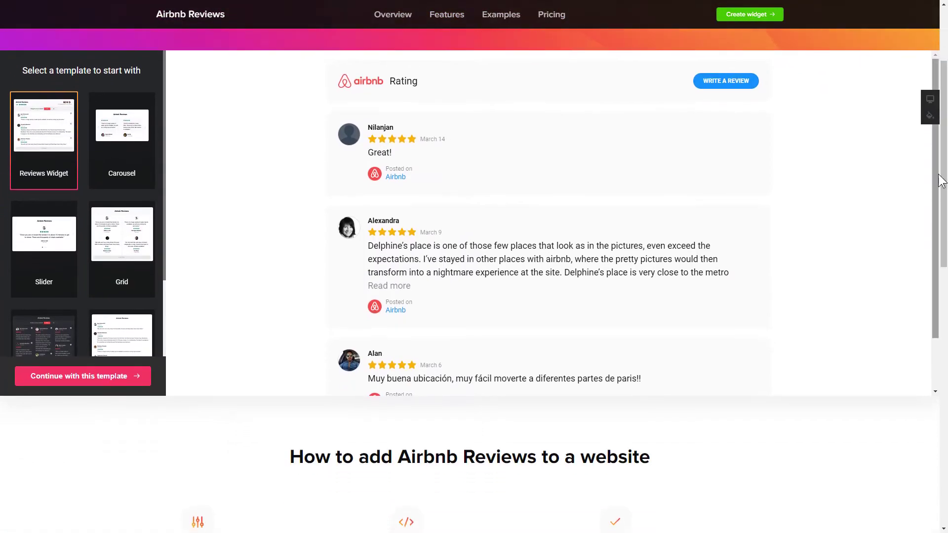
pyautogui.click(118, 236)
pyautogui.click(46, 337)
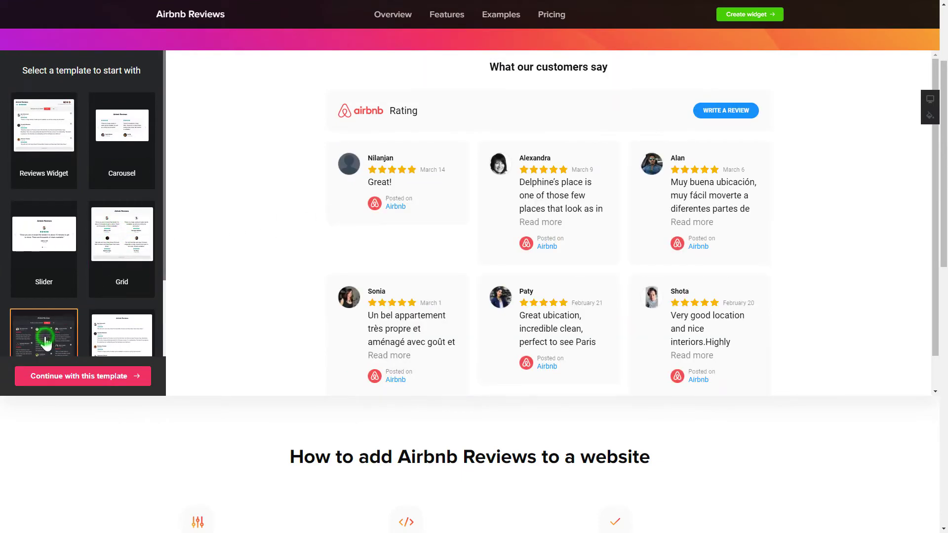
pyautogui.click(42, 168)
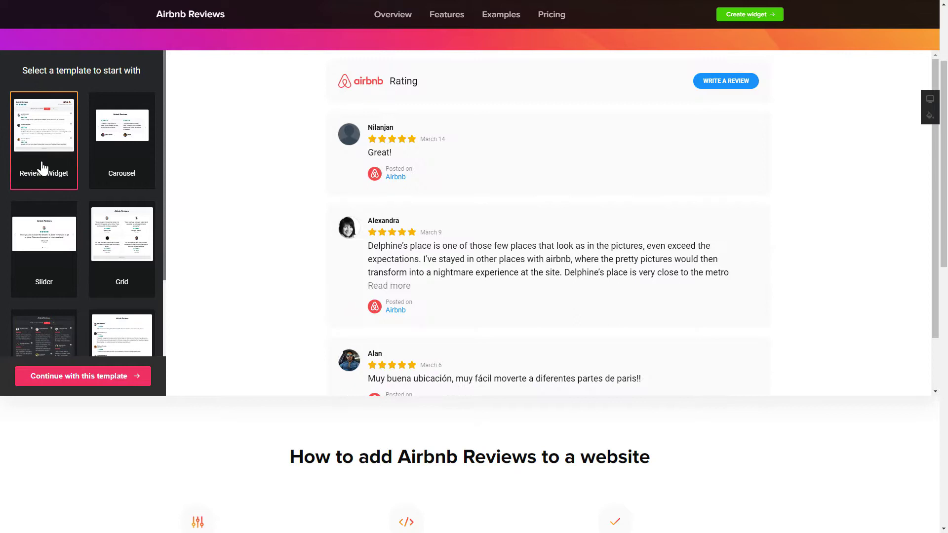
pyautogui.click(80, 376)
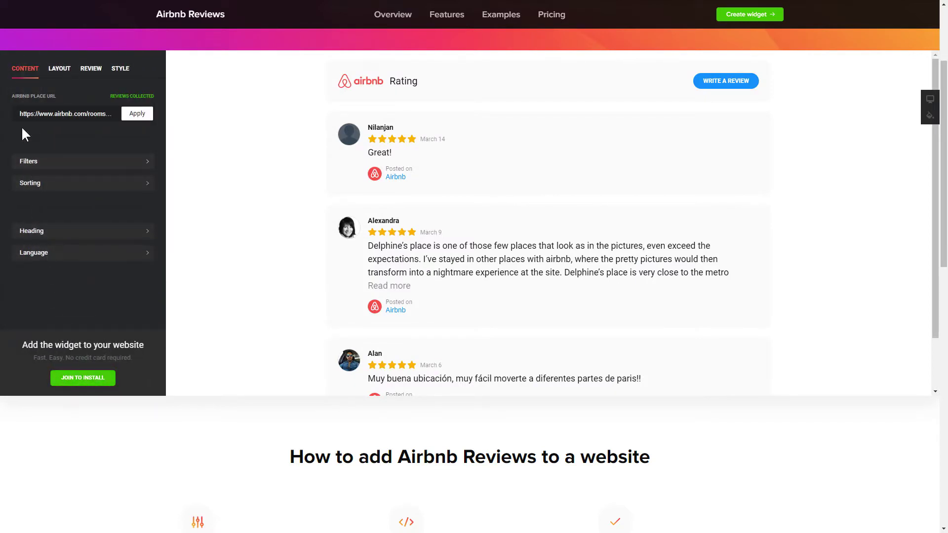
# Replace the Airbnb Place URL with the pasted new listing URL and apply it.
pyautogui.tripleClick(76, 114)
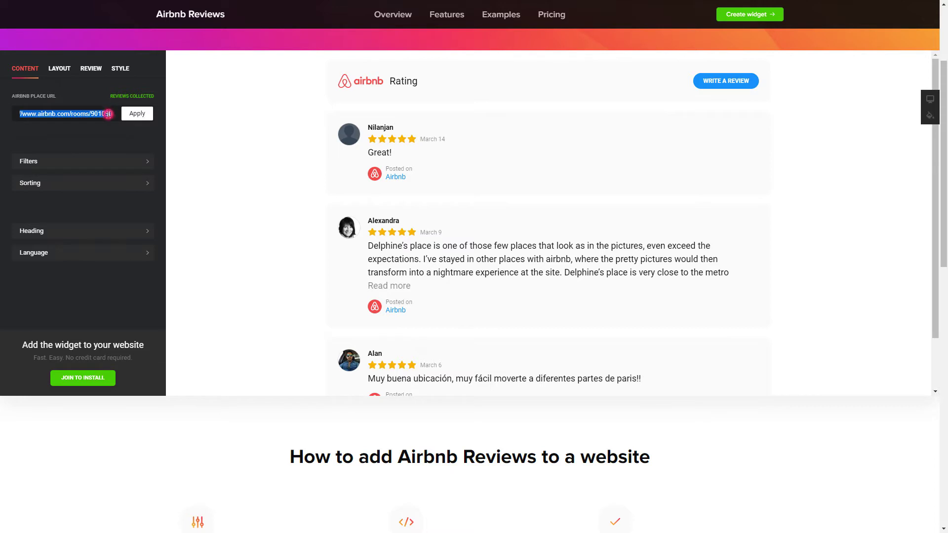
pyautogui.rightClick(108, 116)
pyautogui.click(143, 164)
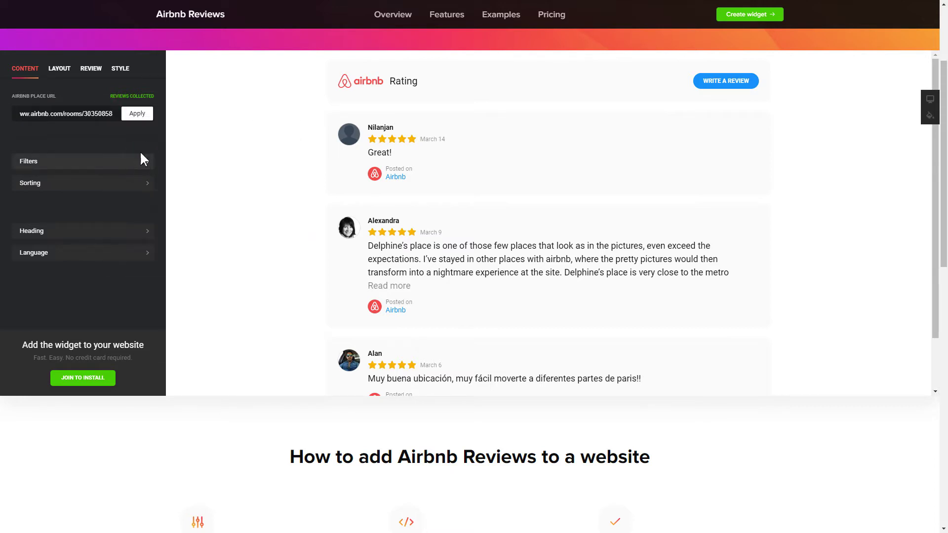
pyautogui.click(137, 114)
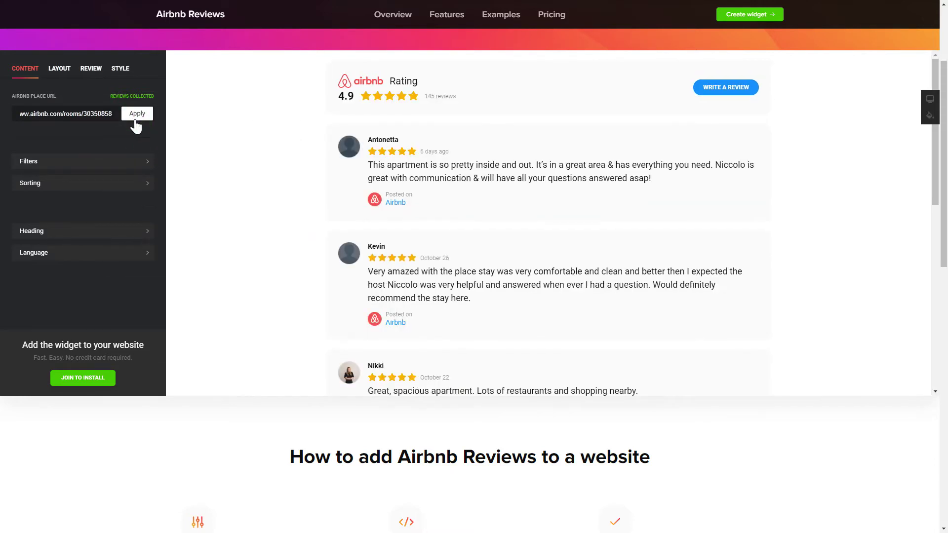
pyautogui.click(59, 68)
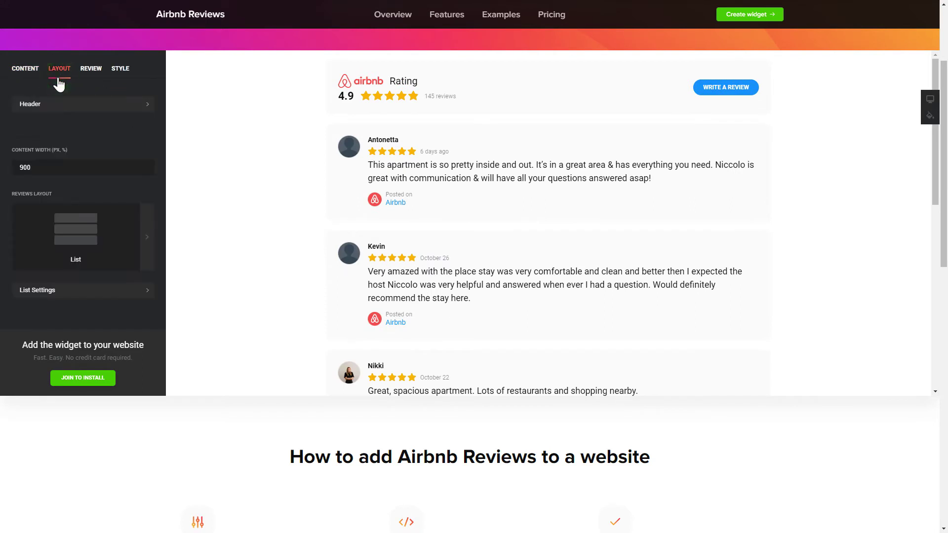
pyautogui.click(110, 235)
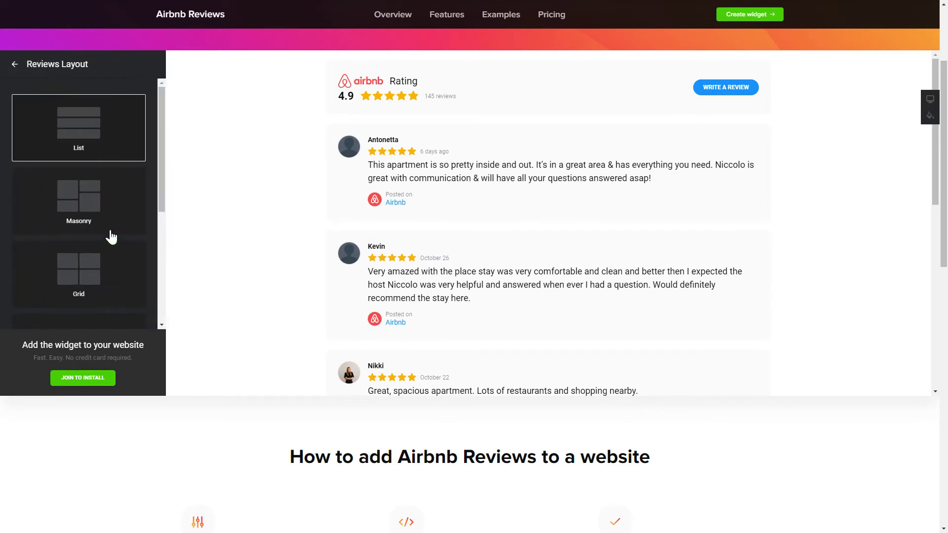
pyautogui.click(15, 63)
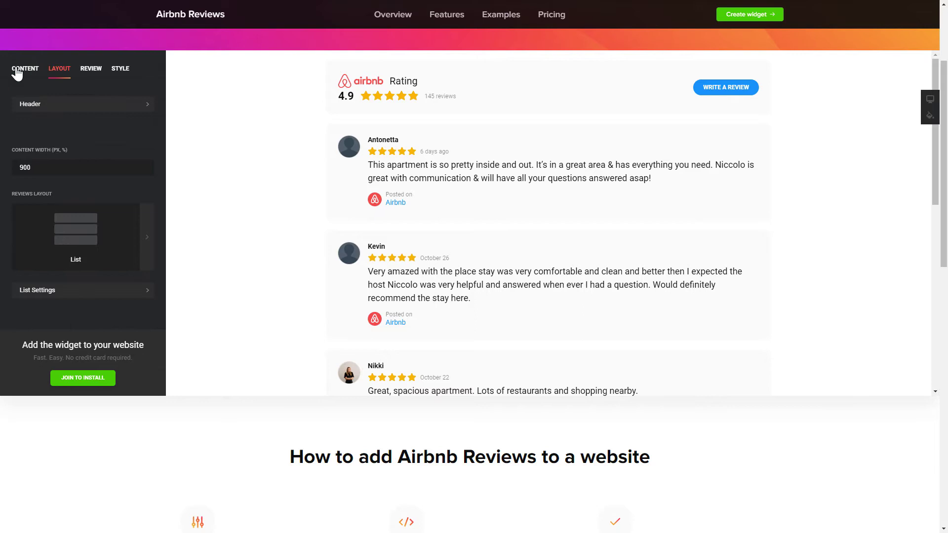
pyautogui.click(89, 77)
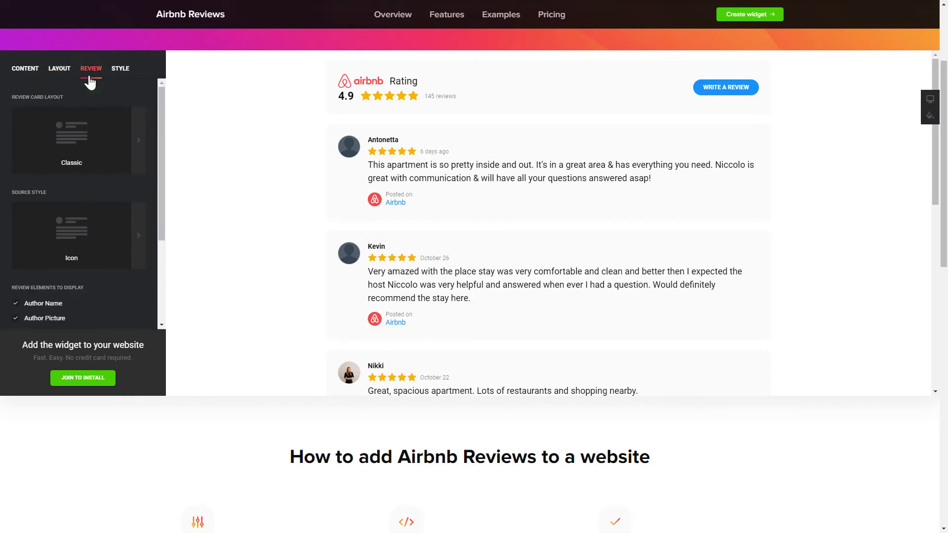
pyautogui.click(119, 74)
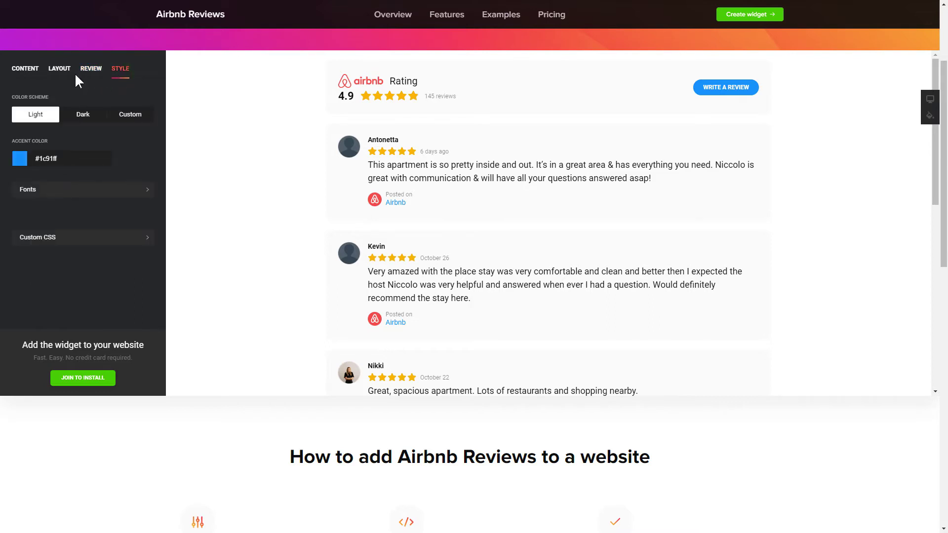
pyautogui.click(26, 75)
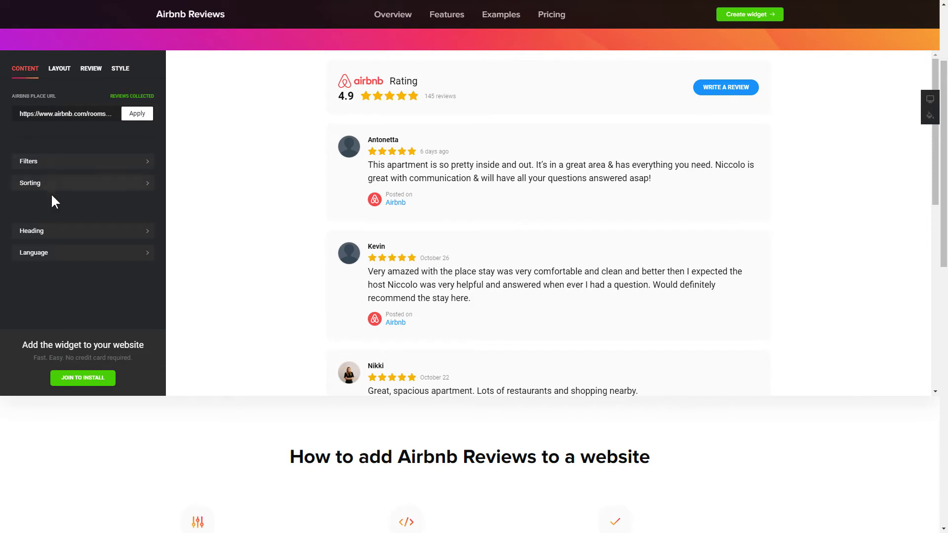
# Create an Elfsight account with an email and password through the Sign Up popup.
pyautogui.click(83, 383)
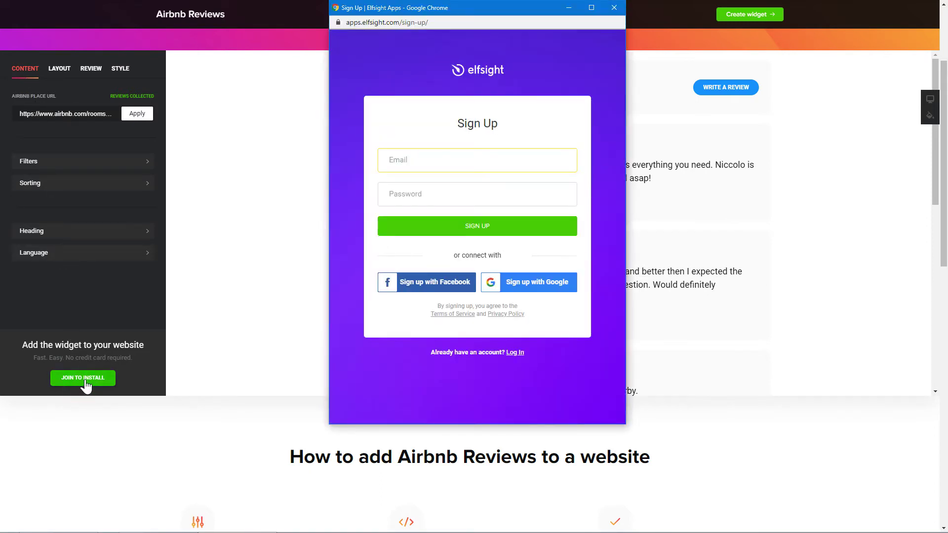
pyautogui.write('example@')
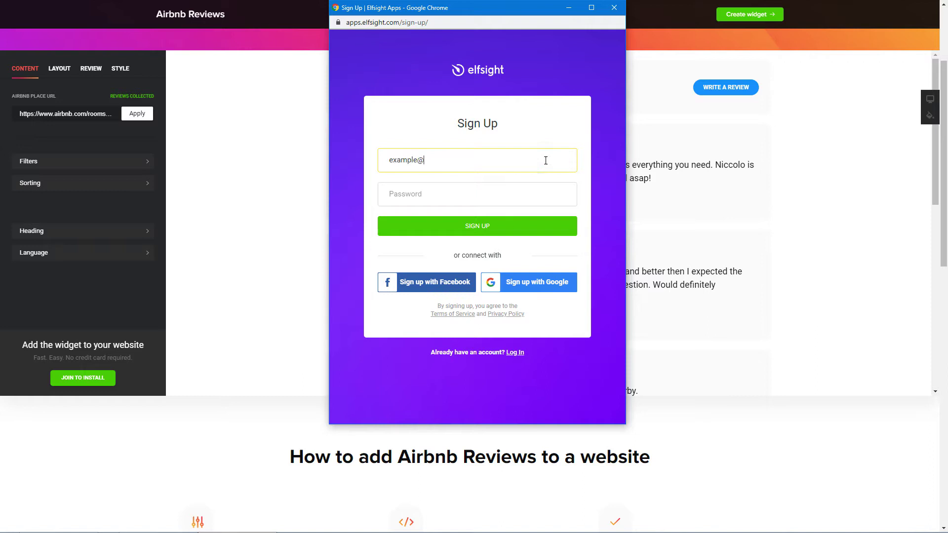
pyautogui.write('elfsight.com')
pyautogui.click(546, 194)
pyautogui.write('•••••')
pyautogui.click(478, 231)
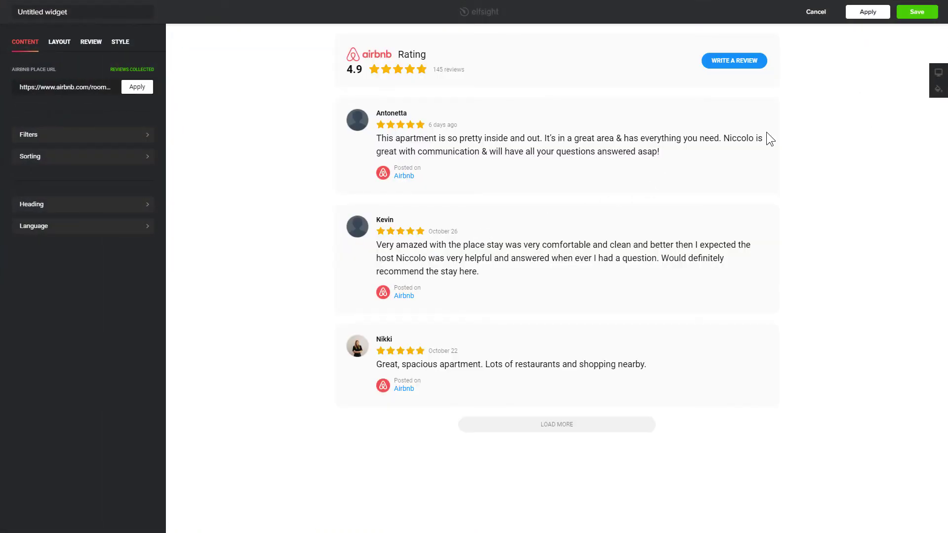
# Save the Airbnb Reviews widget to reach the plan selection page.
pyautogui.click(918, 15)
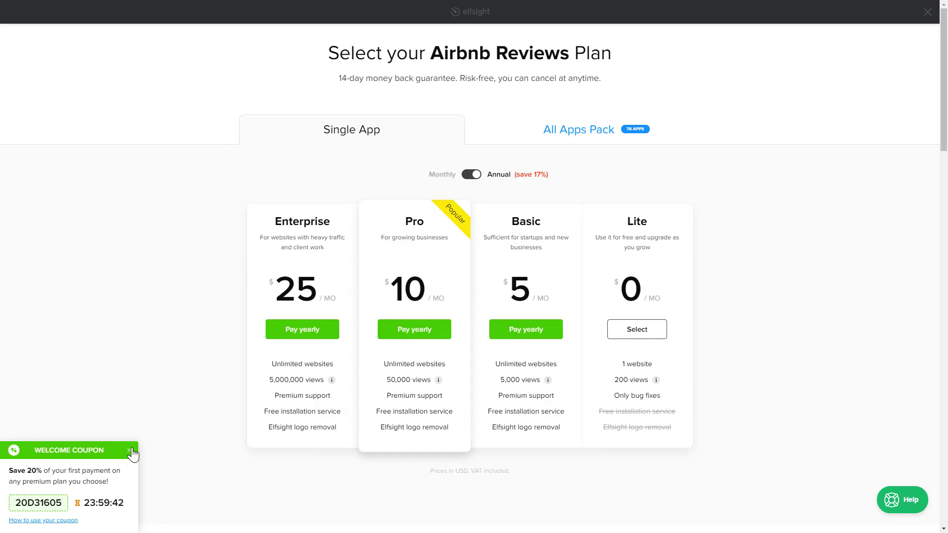
# Choose the free Lite plan and copy the widget embed code from the Add the widget dialog.
pyautogui.click(638, 331)
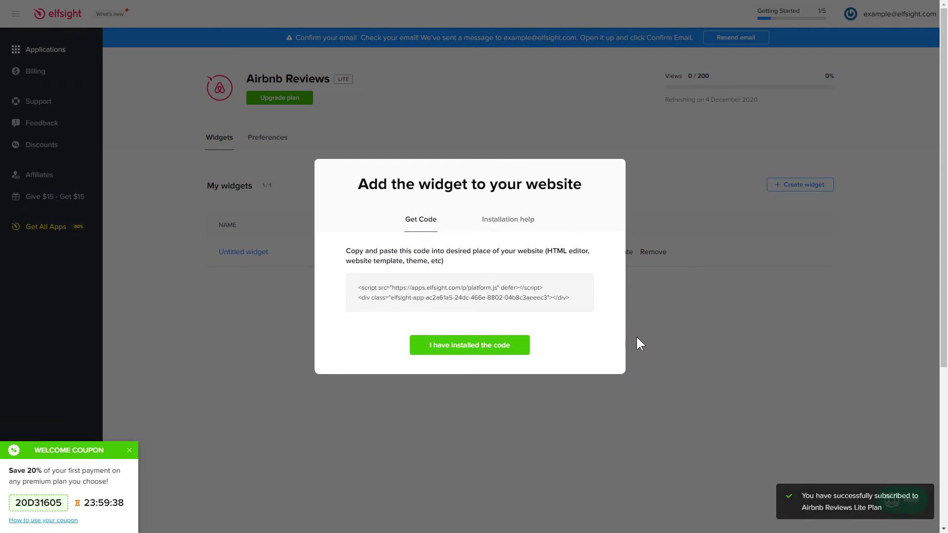
pyautogui.click(579, 301)
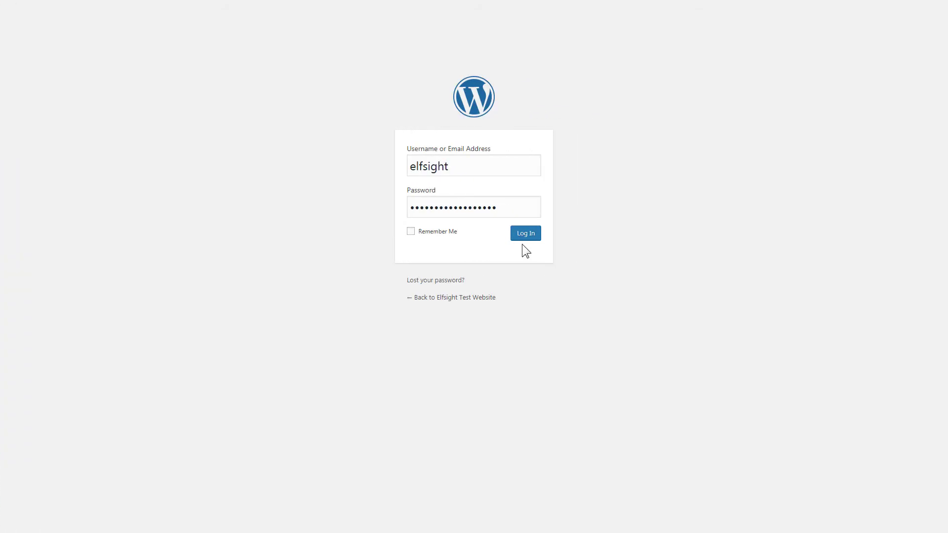
# Log in to WordPress and open Homepage from the All Pages list.
pyautogui.click(525, 239)
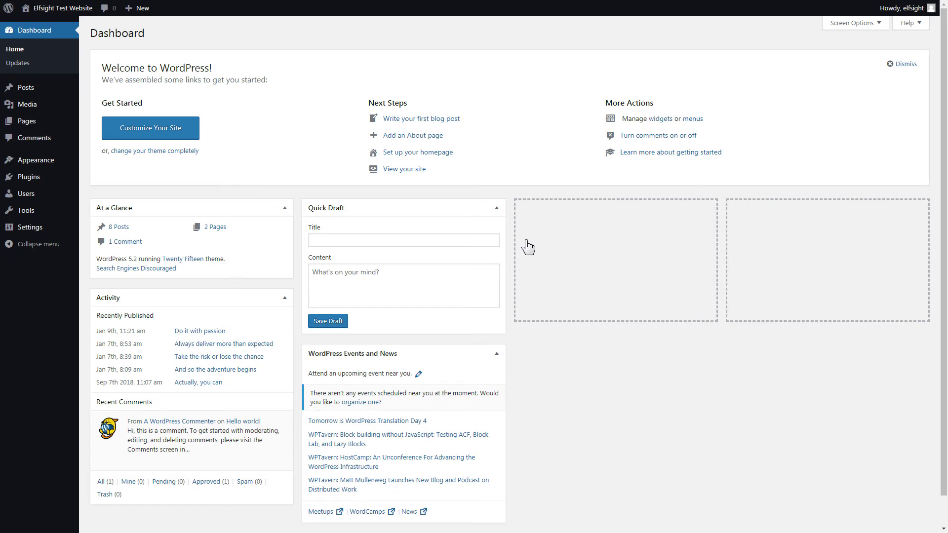
pyautogui.moveTo(27, 121)
pyautogui.click(34, 121)
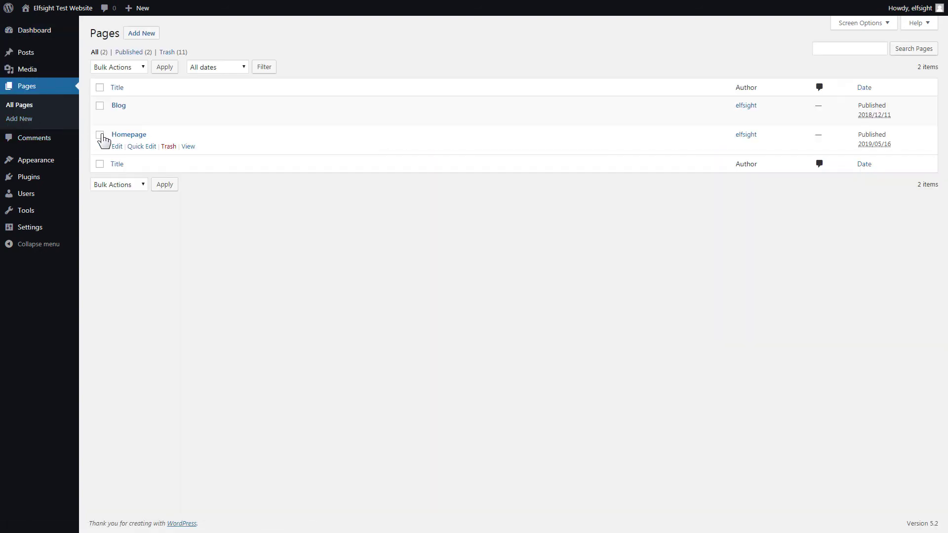
pyautogui.click(126, 137)
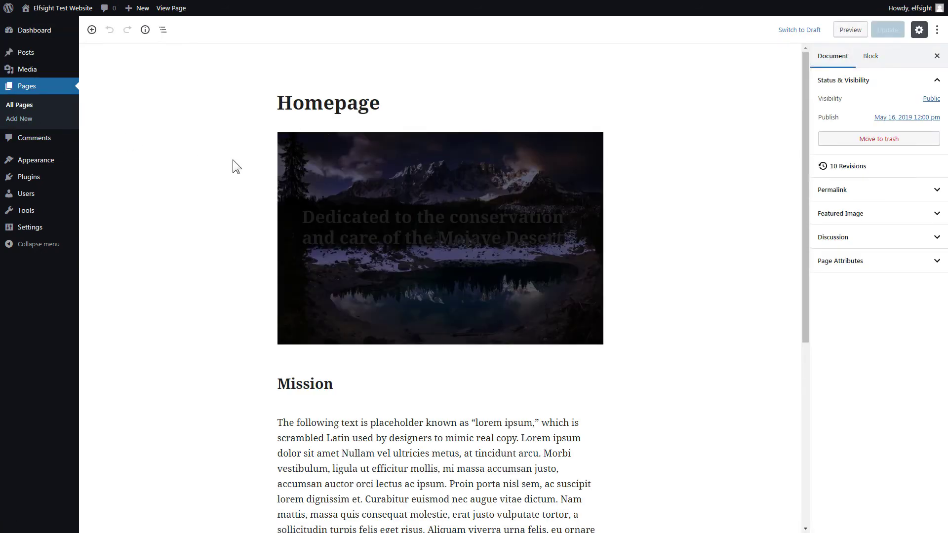
pyautogui.moveTo(808, 268); pyautogui.dragTo(793, 427)
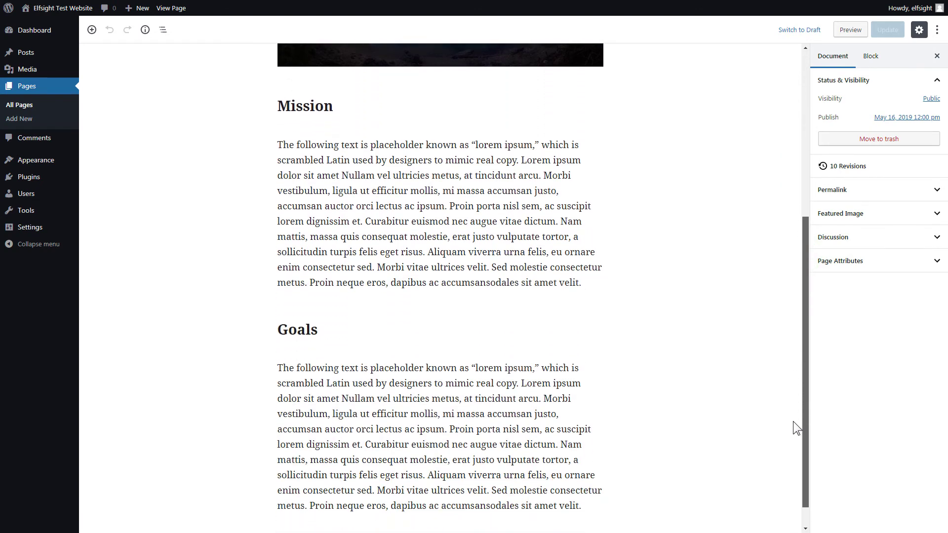
# Paste the Elfsight embed code into a new Custom HTML block between Mission and Goals, then update the Homepage.
pyautogui.click(441, 297)
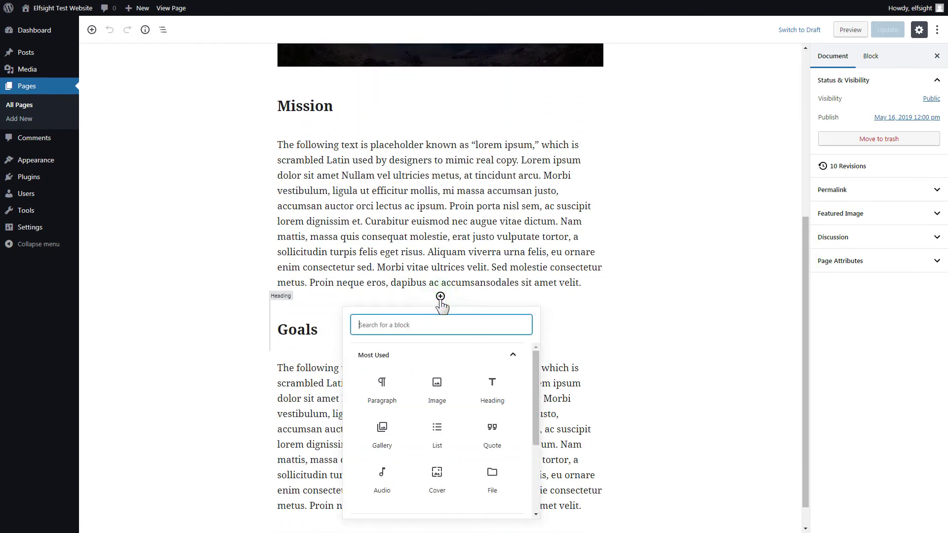
pyautogui.write('html')
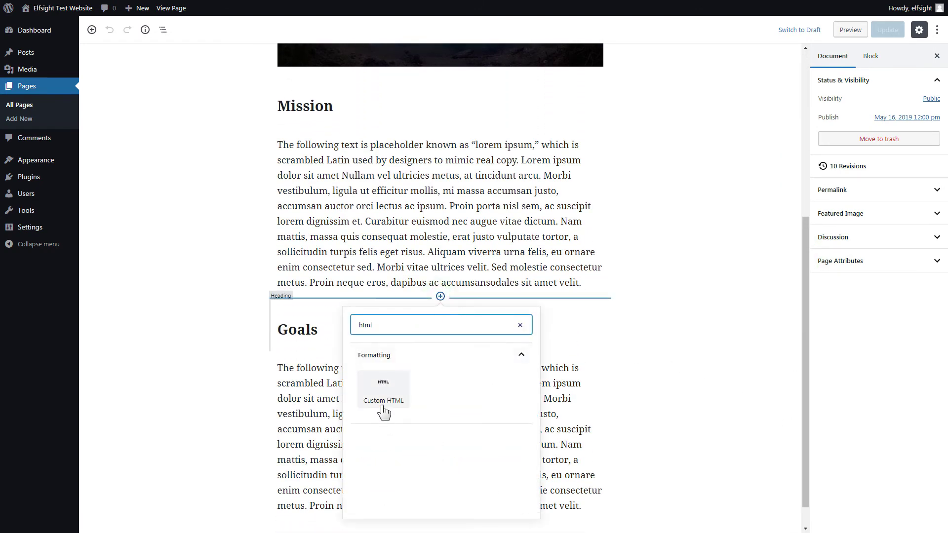
pyautogui.click(384, 392)
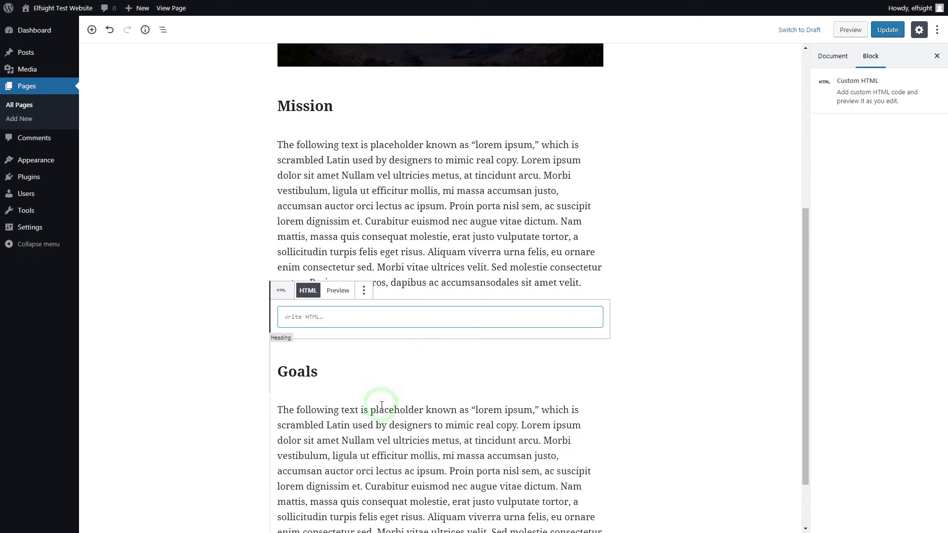
pyautogui.rightClick(386, 316)
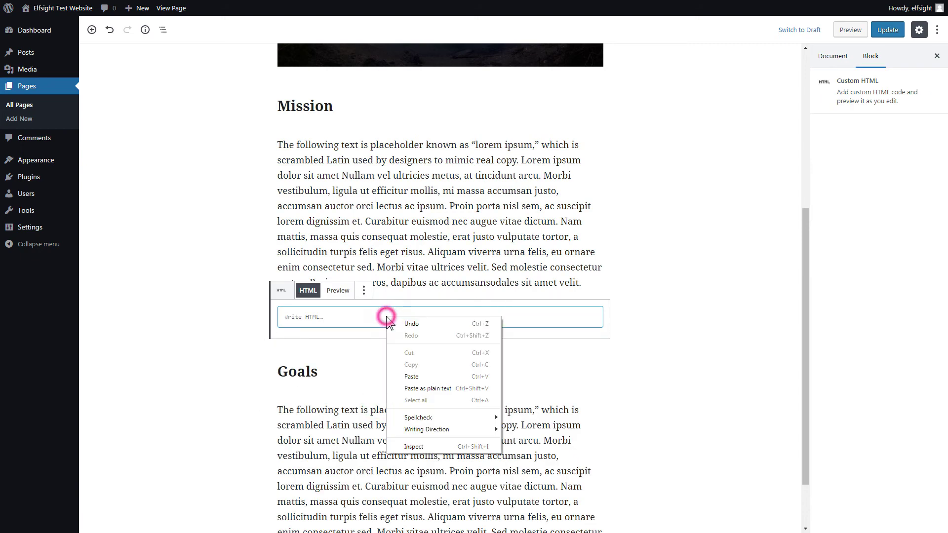
pyautogui.click(427, 376)
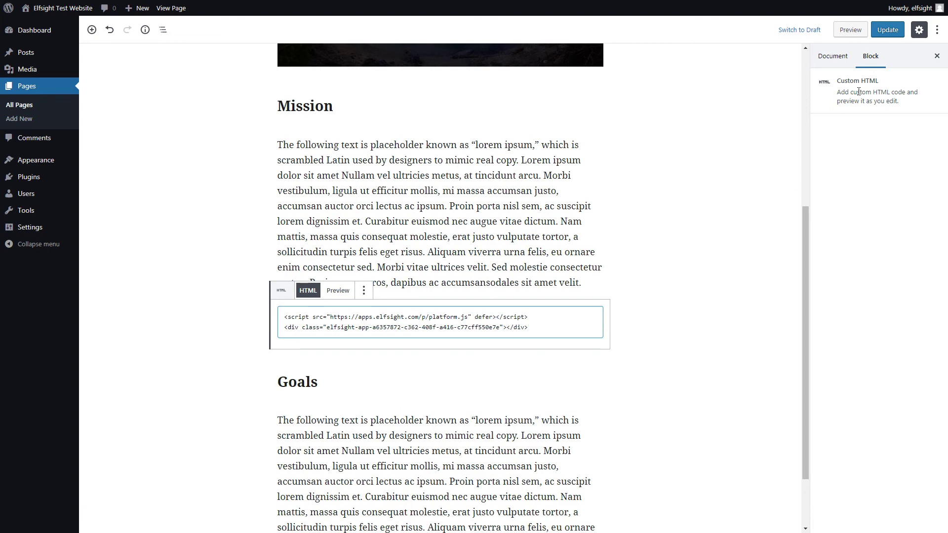
pyautogui.click(885, 32)
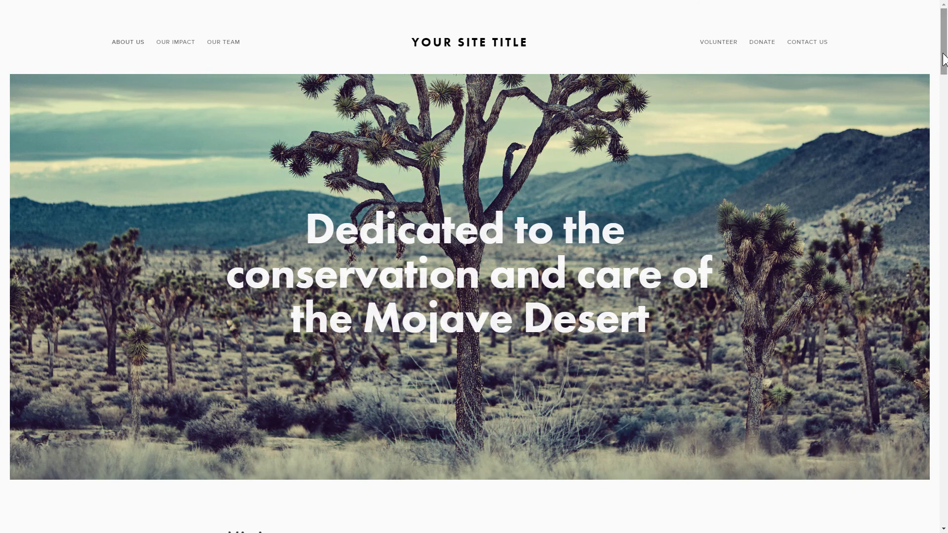
pyautogui.moveTo(944, 60); pyautogui.dragTo(940, 136)
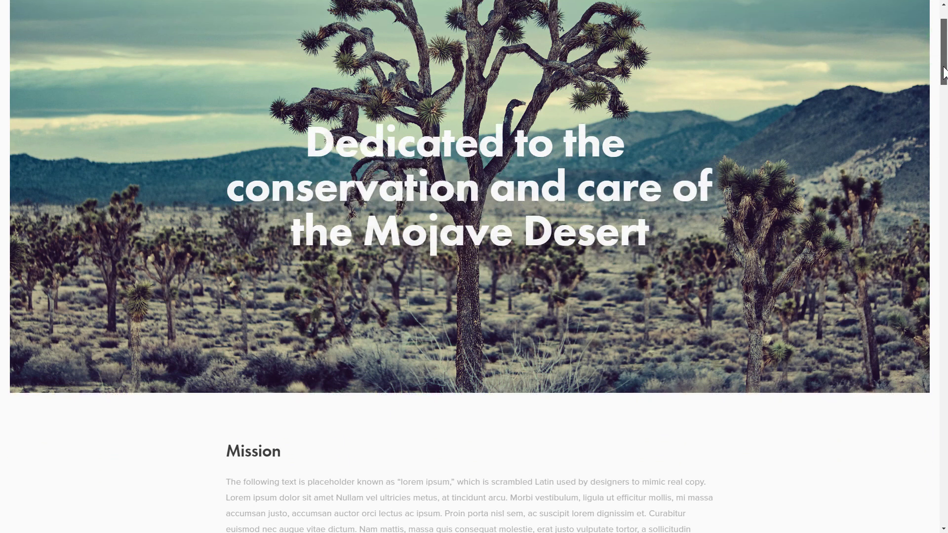